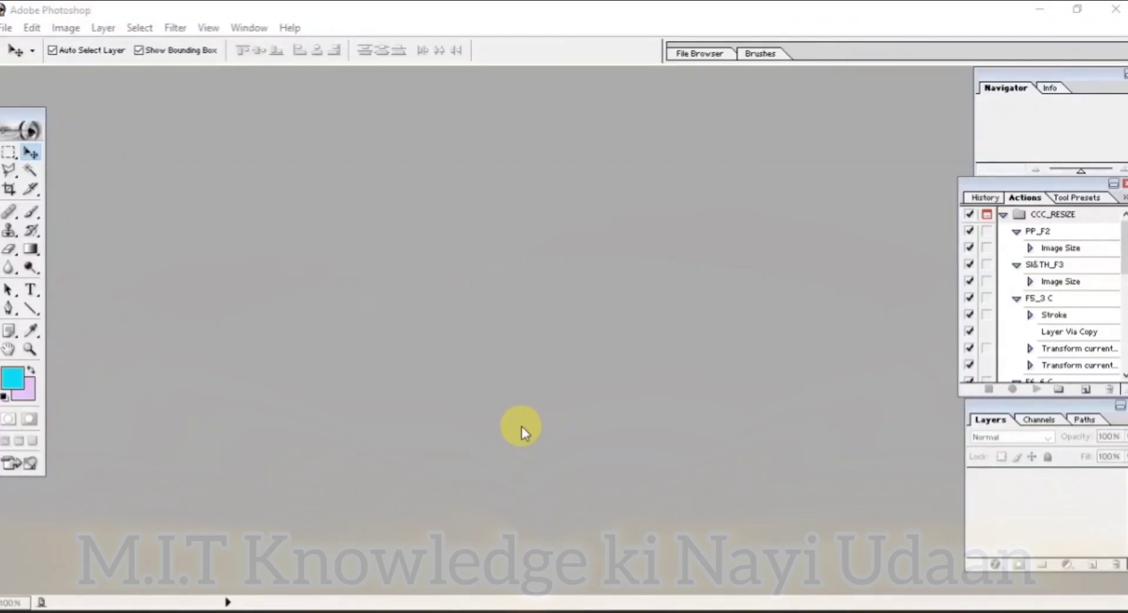
Create a 1280 x 720 HDTV 720P document in RGB Color mode and fill it with the lilac background colour
{"action": "left_click", "coordinate": [521, 421]}
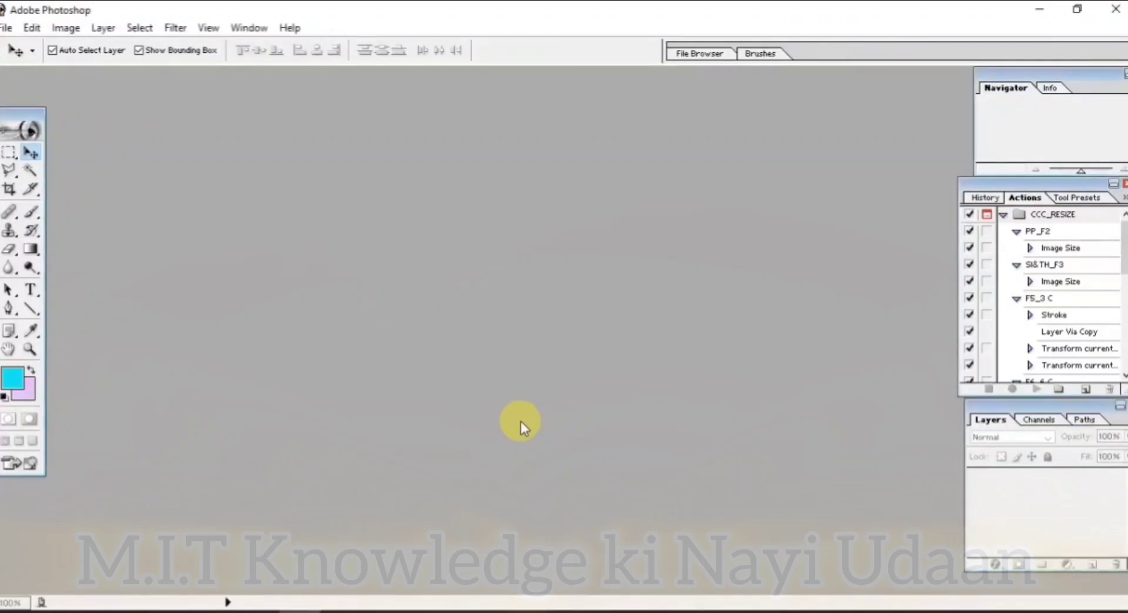
{"action": "key", "text": "ctrl+n"}
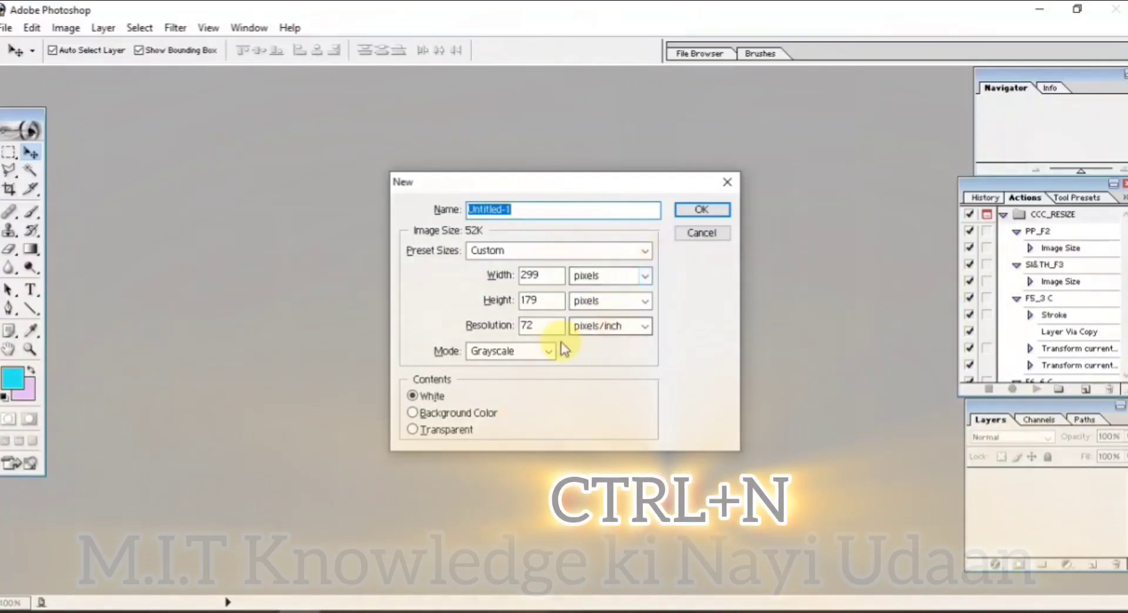
{"action": "left_click", "coordinate": [645, 250]}
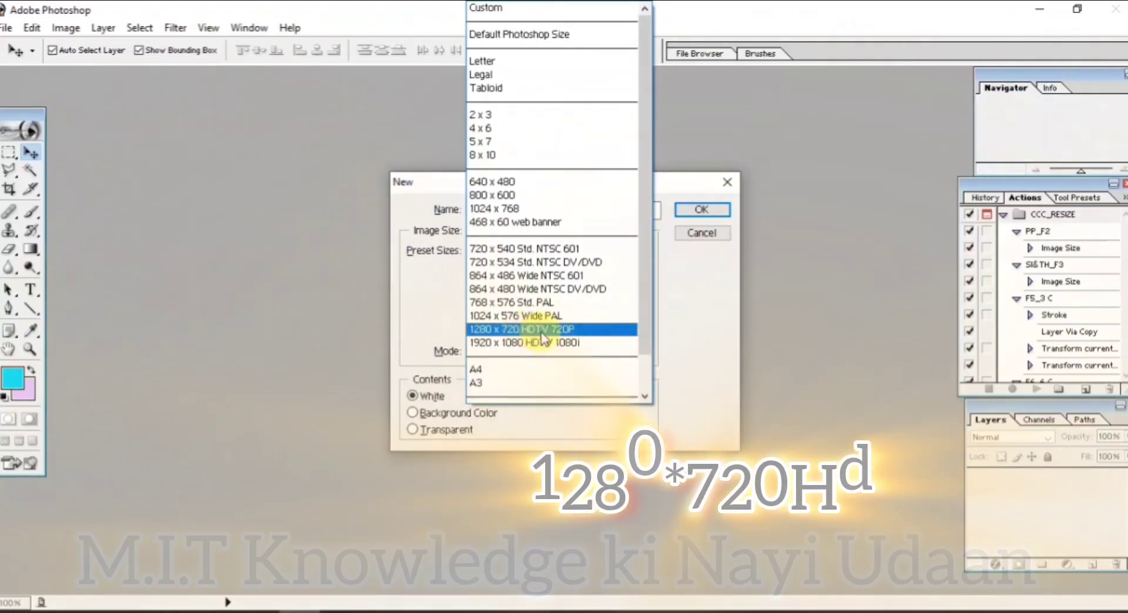
{"action": "left_click", "coordinate": [541, 331]}
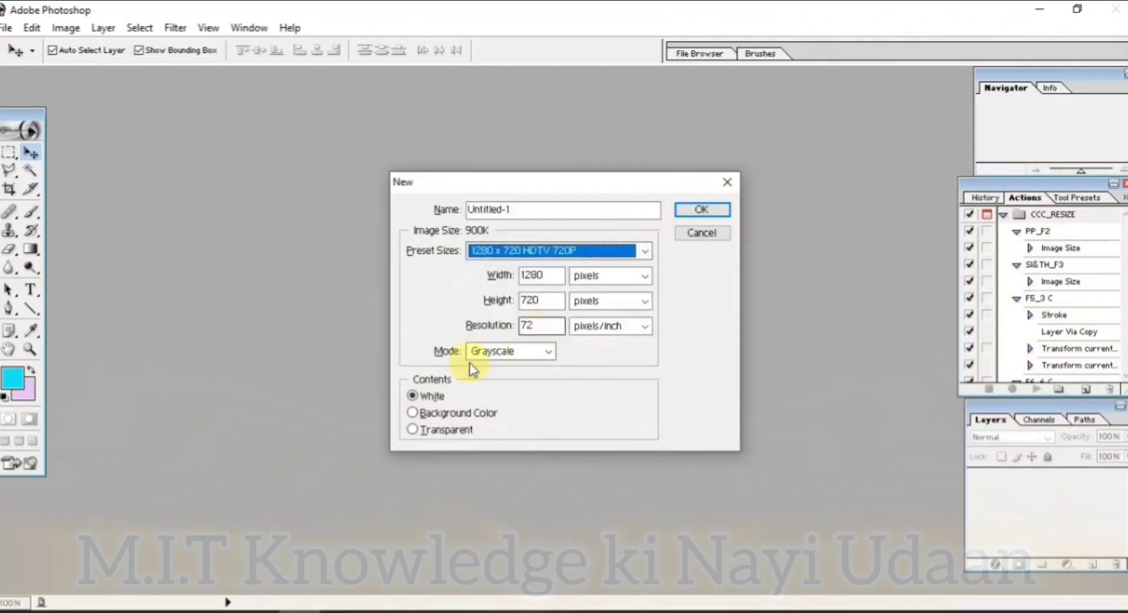
{"action": "left_click", "coordinate": [517, 351]}
{"action": "left_click", "coordinate": [496, 396]}
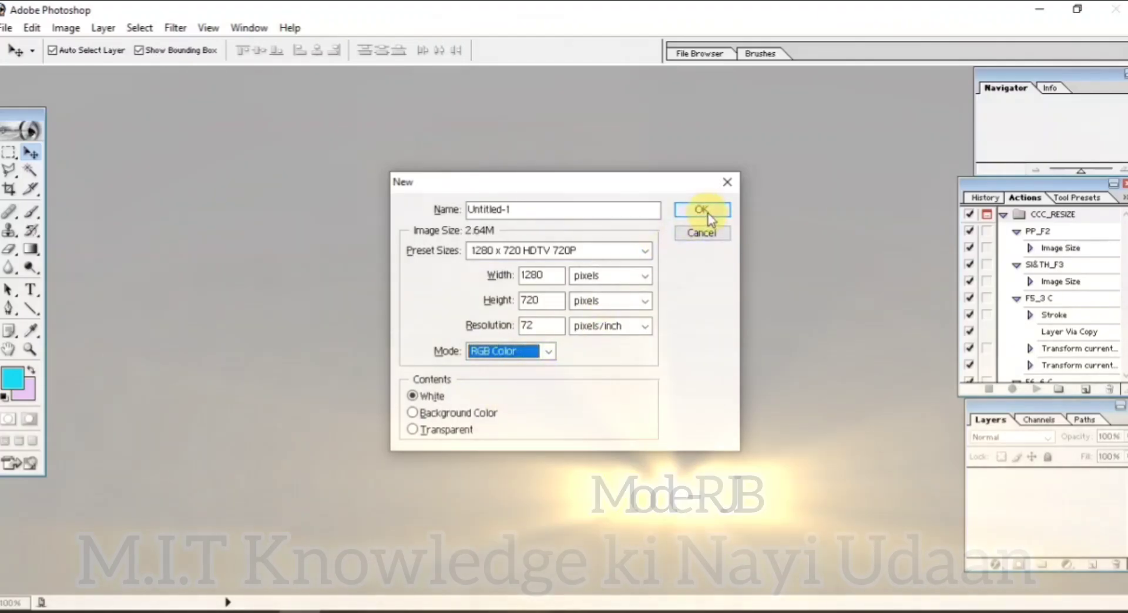
{"action": "left_click", "coordinate": [705, 212]}
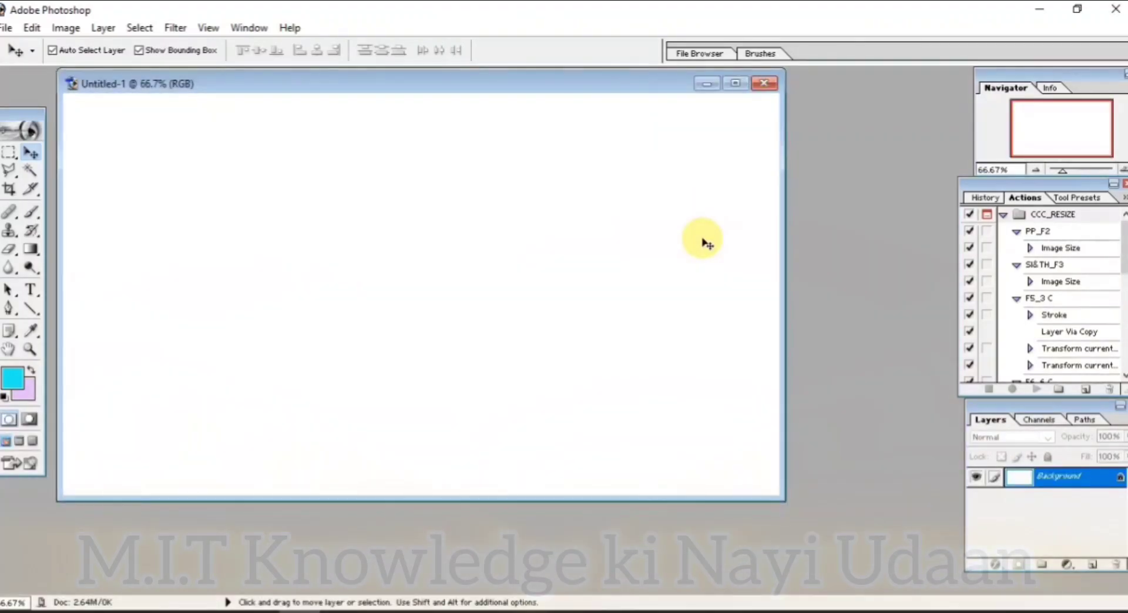
{"action": "key", "text": "ctrl+BackSpace"}
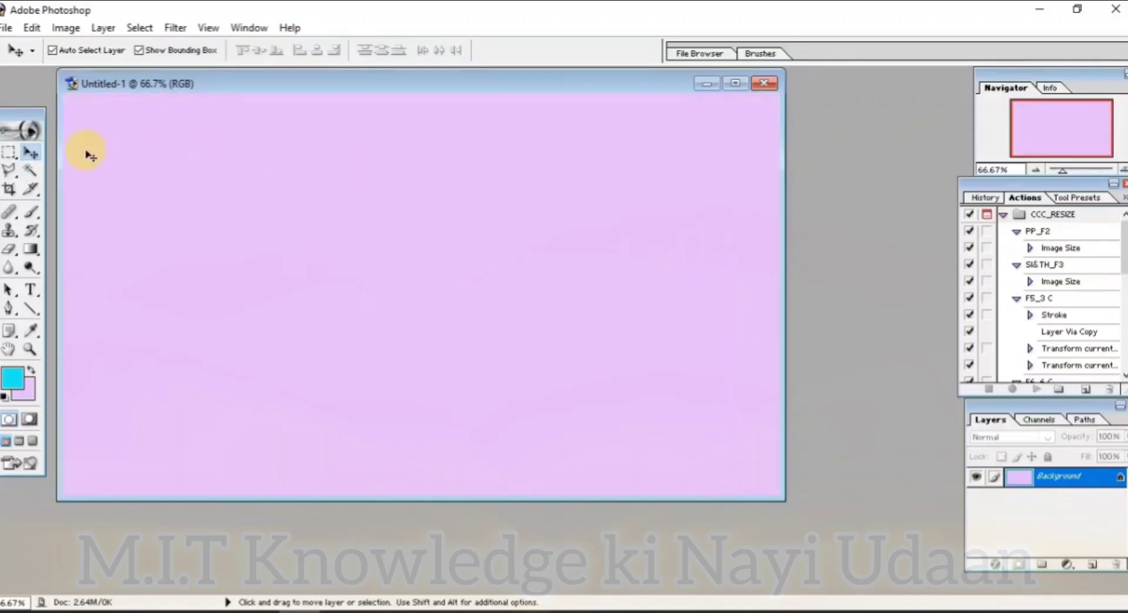
Add the text "LIGHT" in the Cooper Black font on the canvas
{"action": "left_click", "coordinate": [30, 290]}
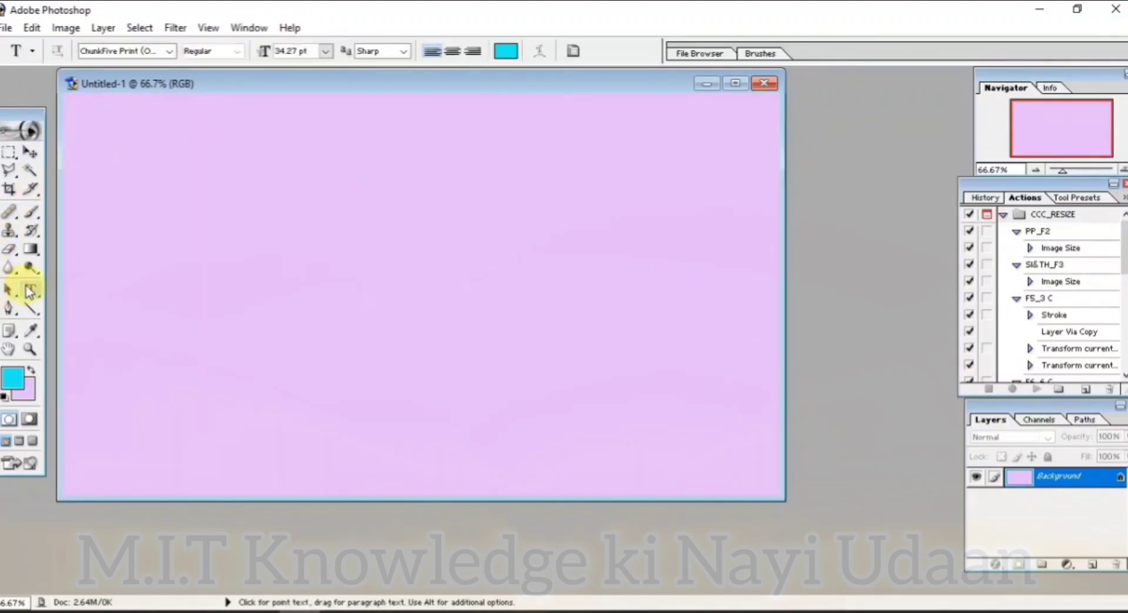
{"action": "left_click", "coordinate": [170, 51]}
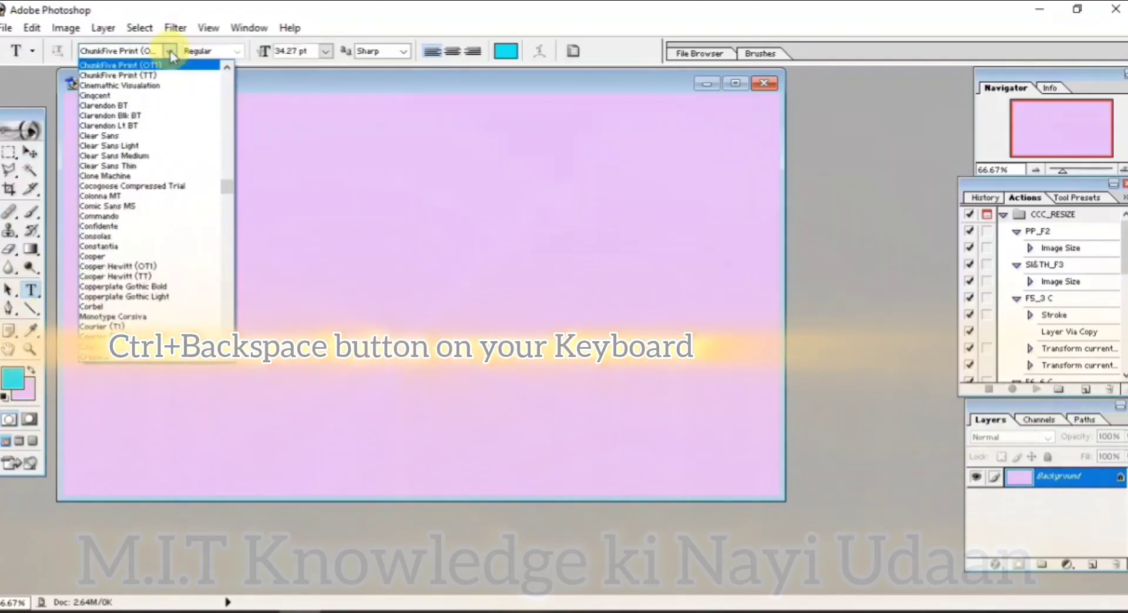
{"action": "left_click", "coordinate": [106, 256]}
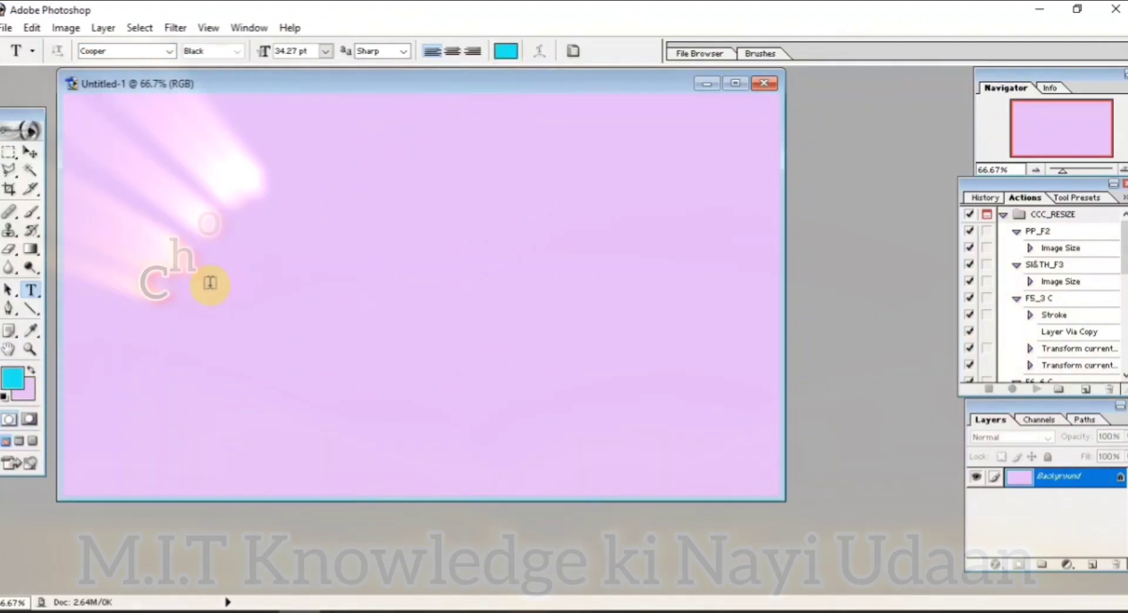
{"action": "left_click", "coordinate": [210, 283]}
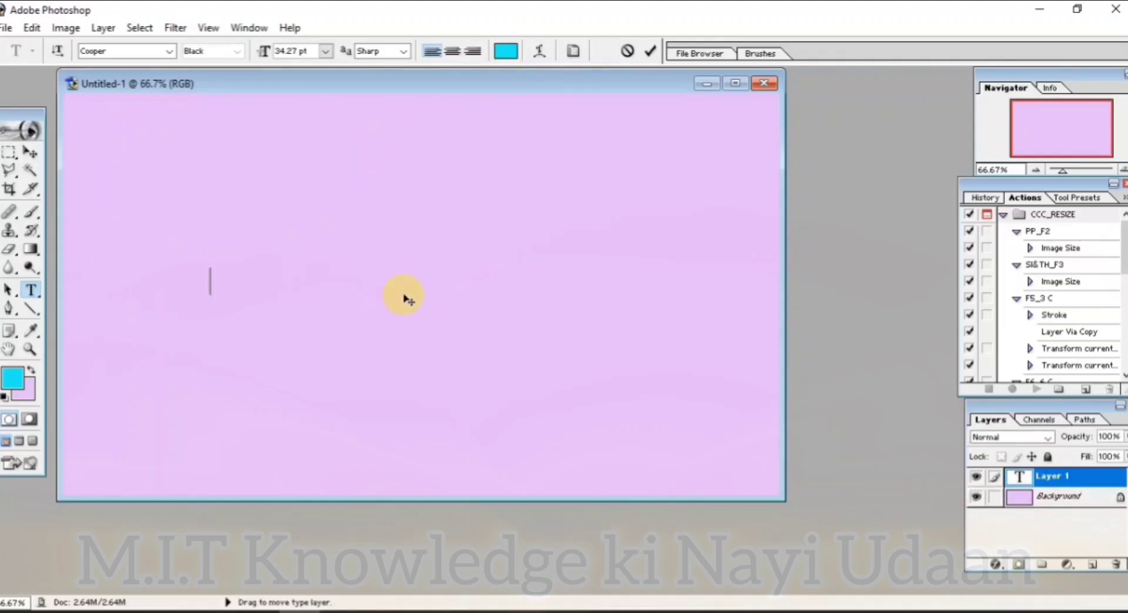
{"action": "type", "text": "LIGHT"}
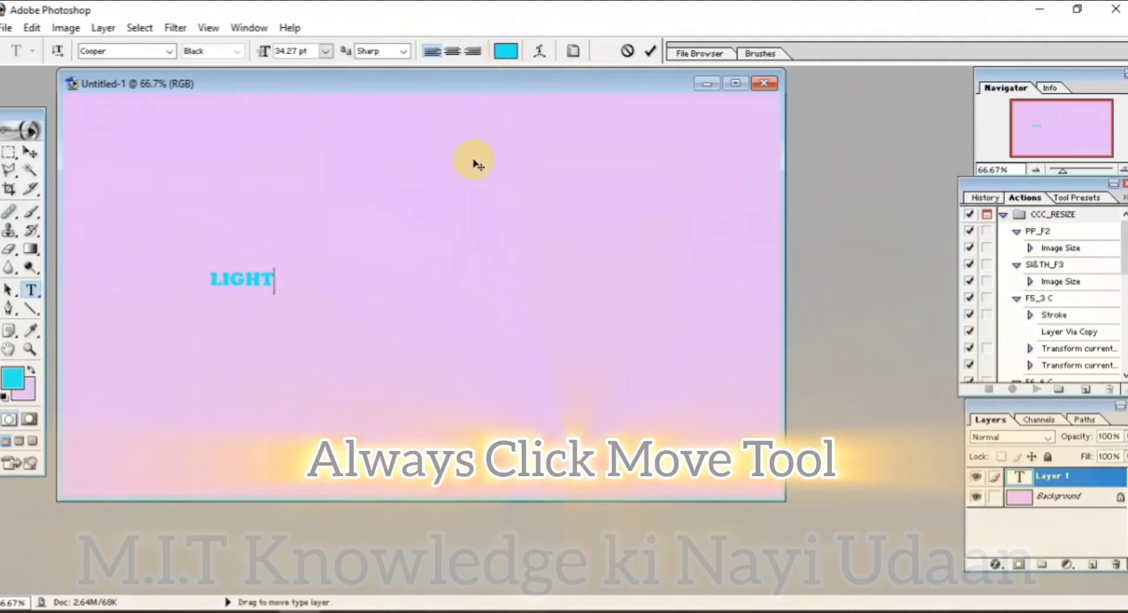
Scale the LIGHT text to about 695% width and 1391% height and move it to the upper middle of the canvas
{"action": "left_click", "coordinate": [32, 151]}
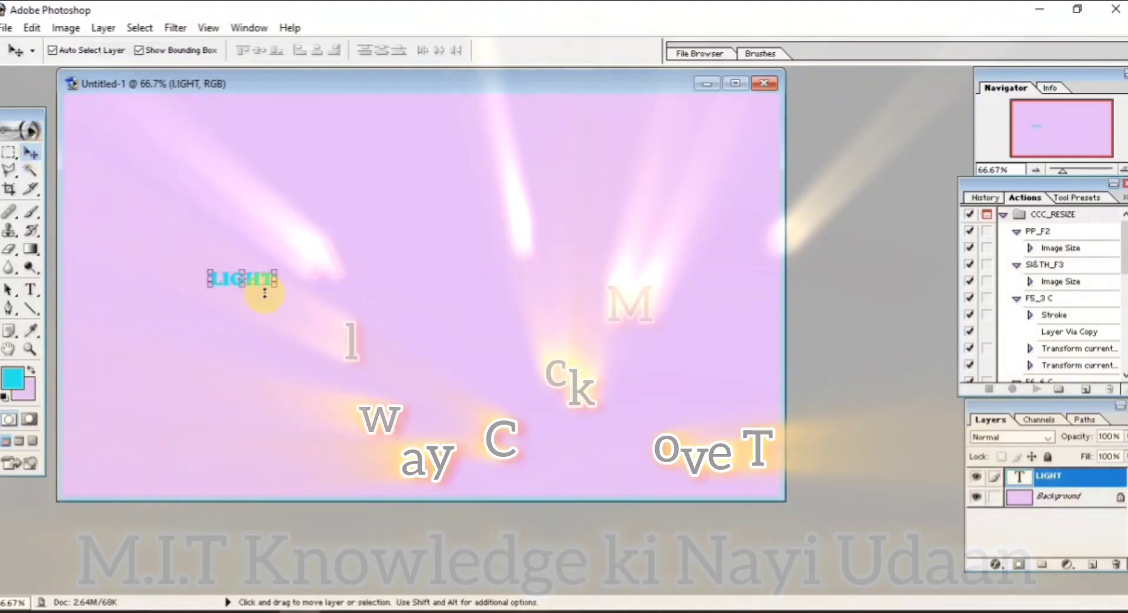
{"action": "left_click_drag", "start_coordinate": [273, 286], "coordinate": [652, 454]}
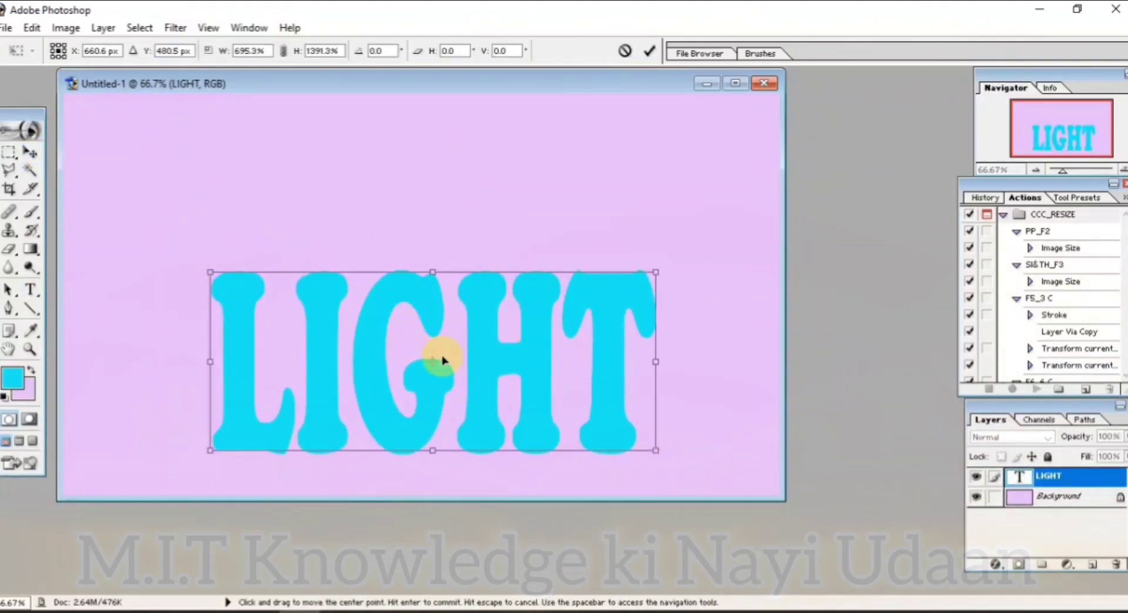
{"action": "double_click", "coordinate": [432, 364]}
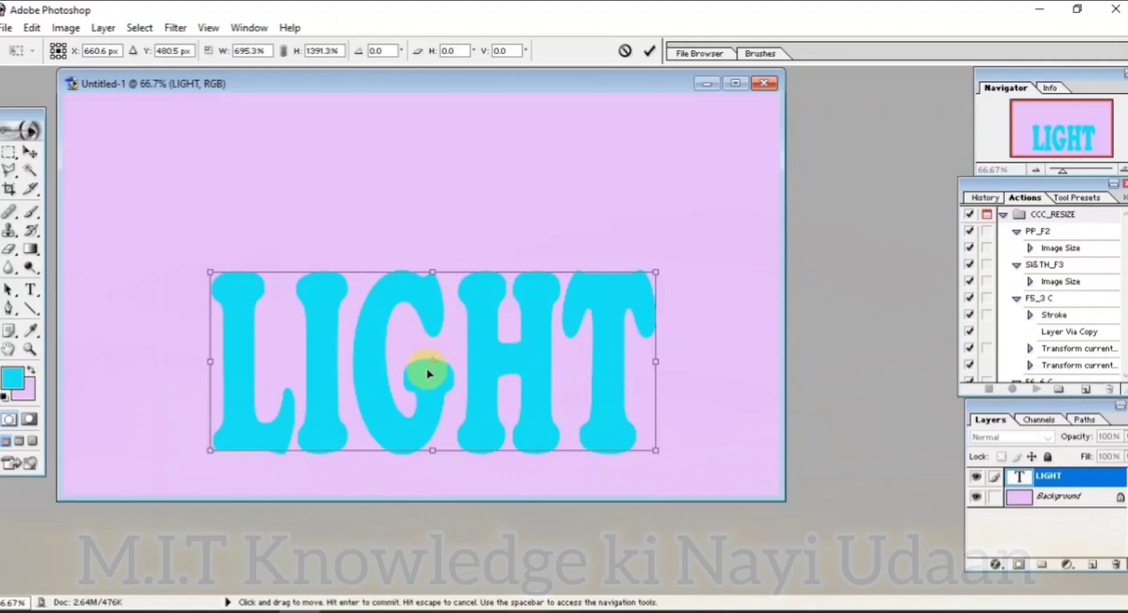
{"action": "left_click_drag", "start_coordinate": [435, 368], "coordinate": [407, 271]}
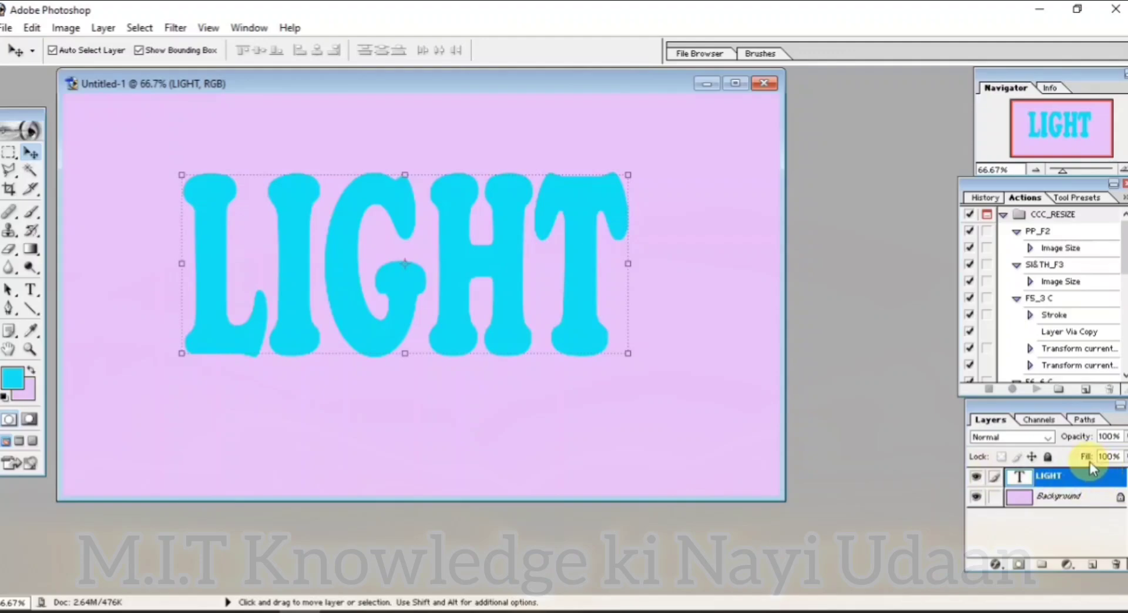
Set the LIGHT layer's fill to 0%
{"action": "left_click", "coordinate": [1111, 459]}
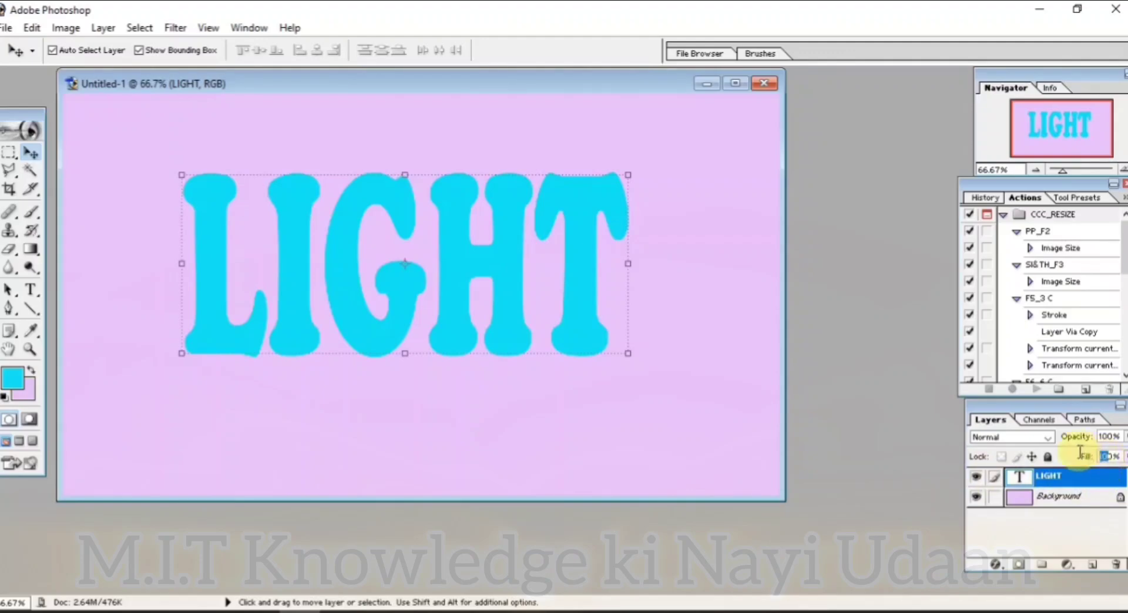
{"action": "type", "text": "0"}
{"action": "key", "text": "Return"}
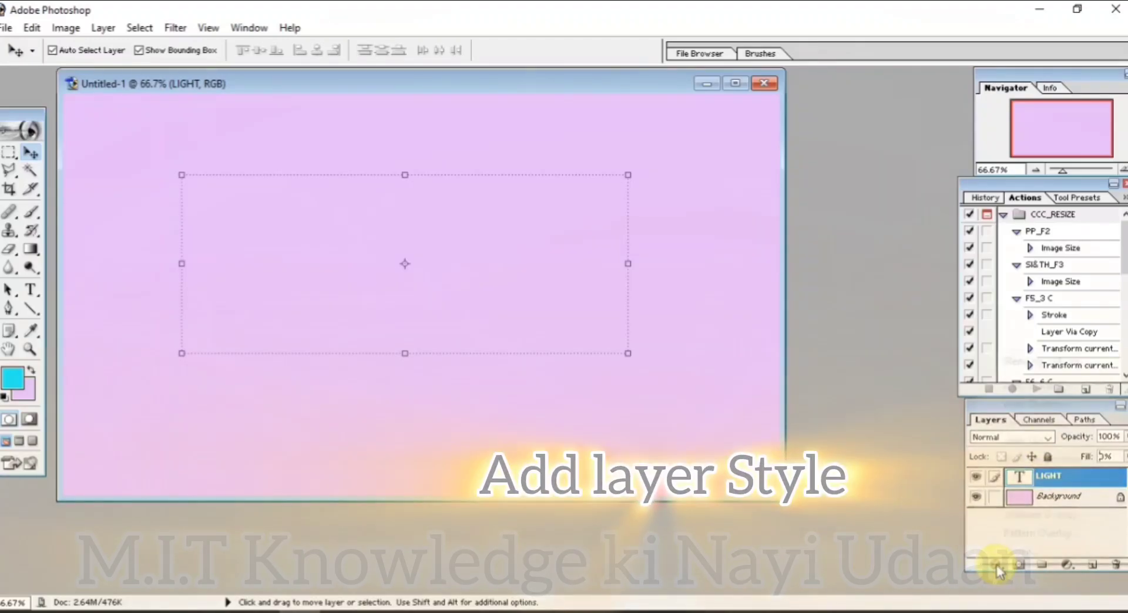
Add a Bevel and Emboss effect to the LIGHT layer with depth 200%, size 15 px and soften 1 px
{"action": "left_click", "coordinate": [996, 567]}
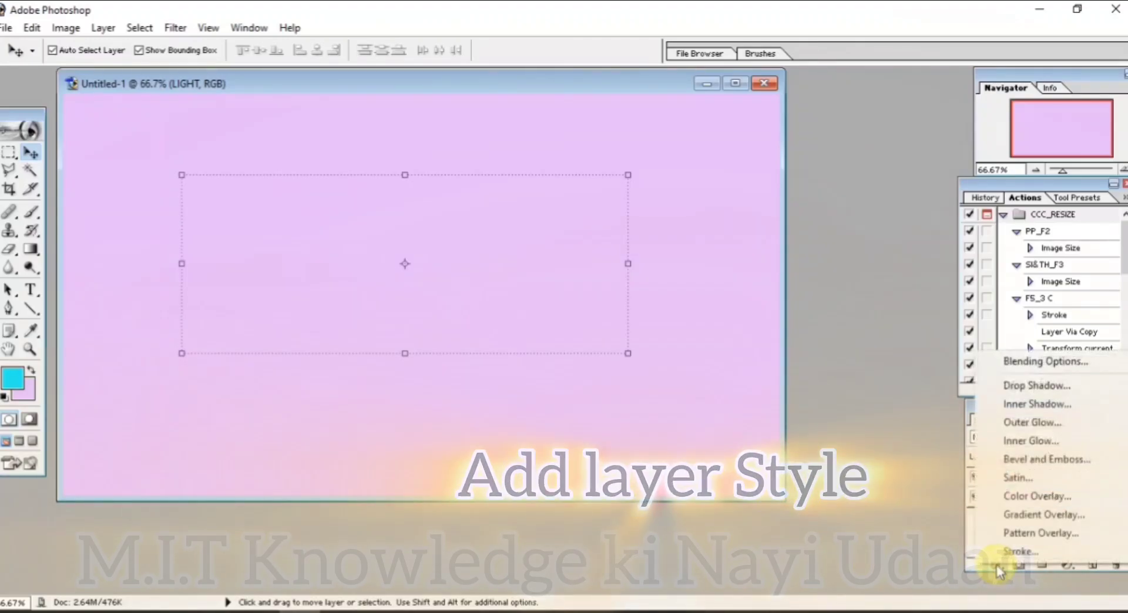
{"action": "left_click", "coordinate": [1056, 460]}
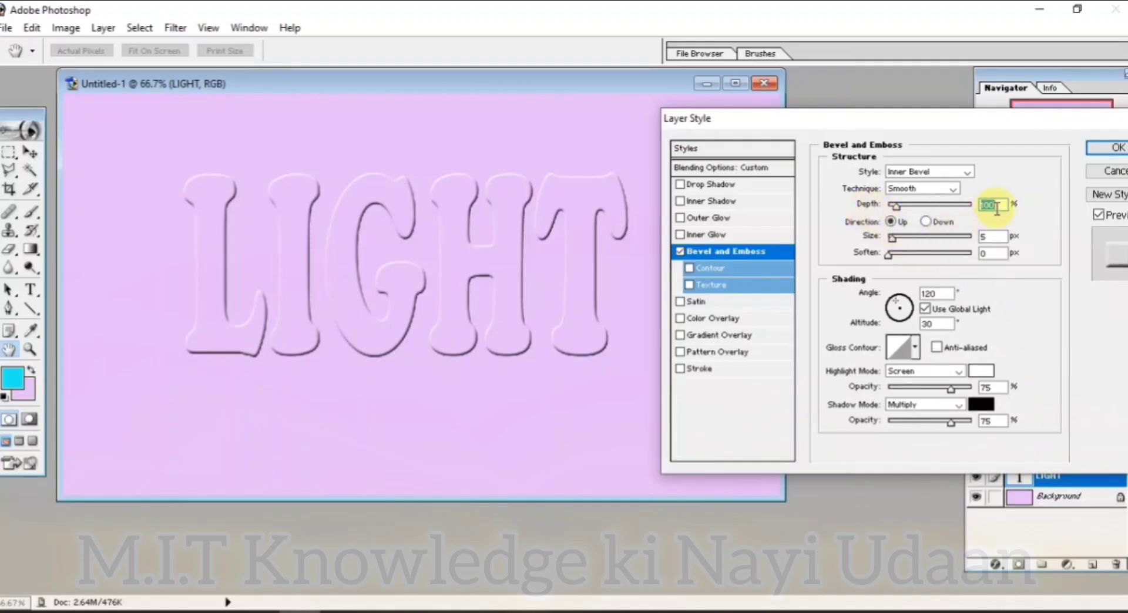
{"action": "type", "text": "200"}
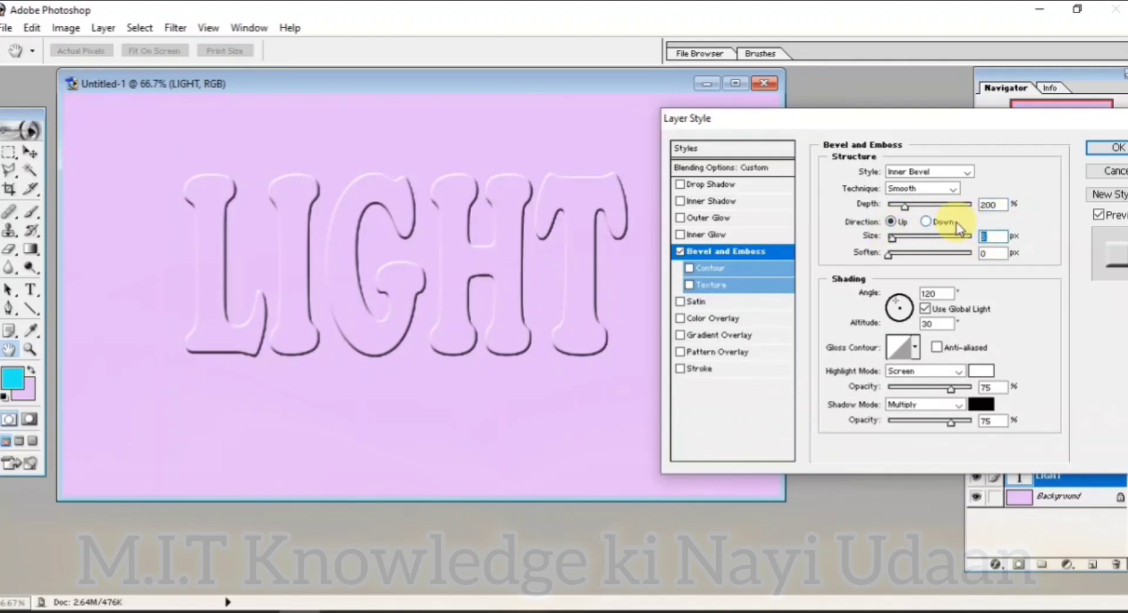
{"action": "type", "text": "15"}
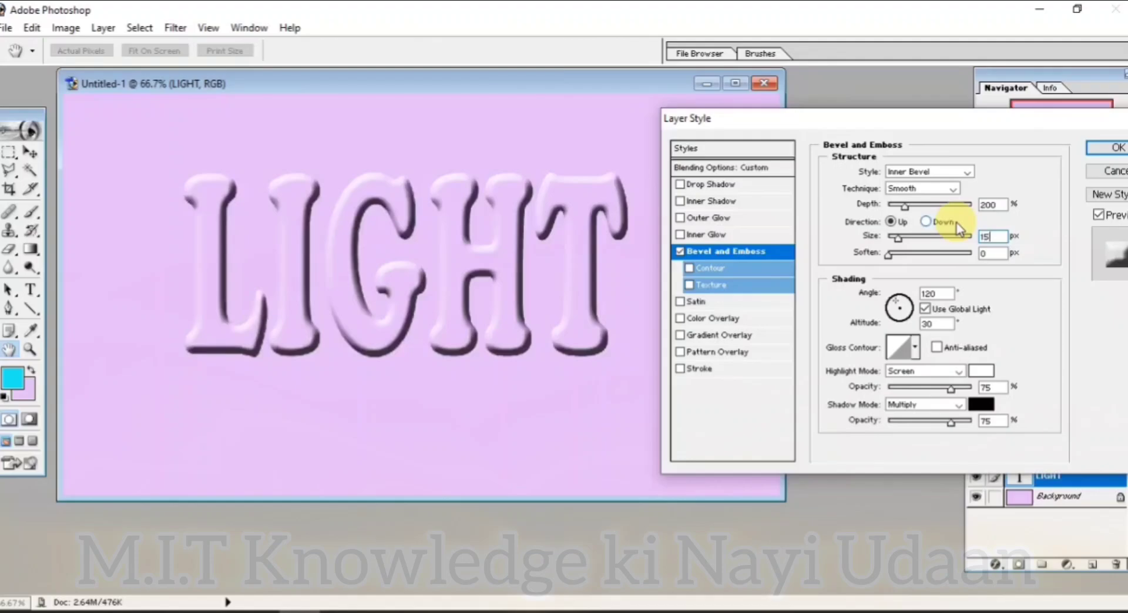
{"action": "double_click", "coordinate": [993, 252]}
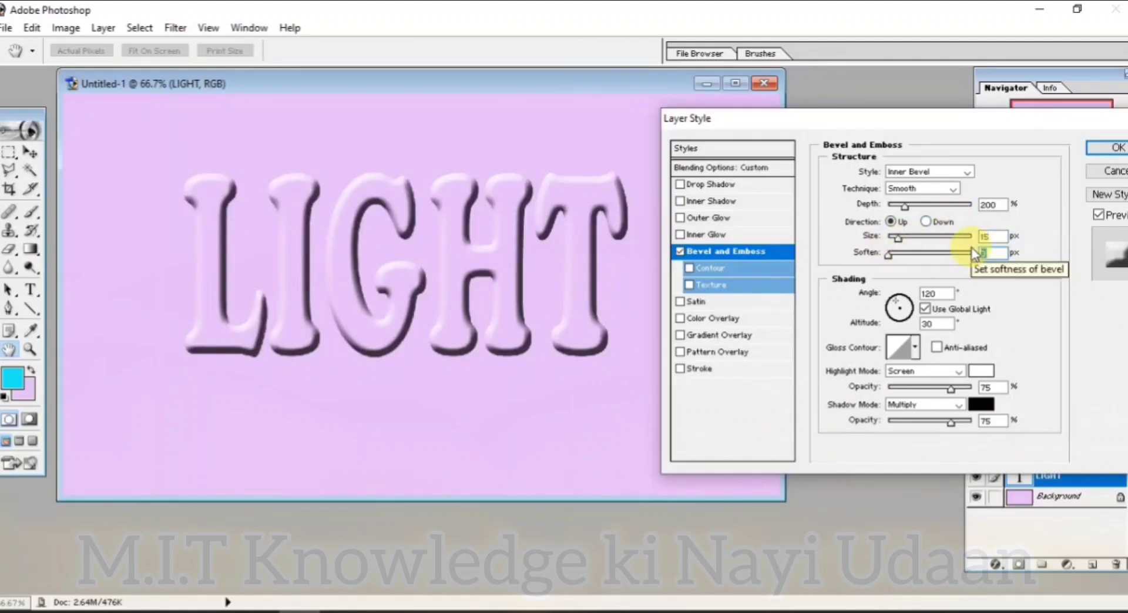
{"action": "type", "text": "1"}
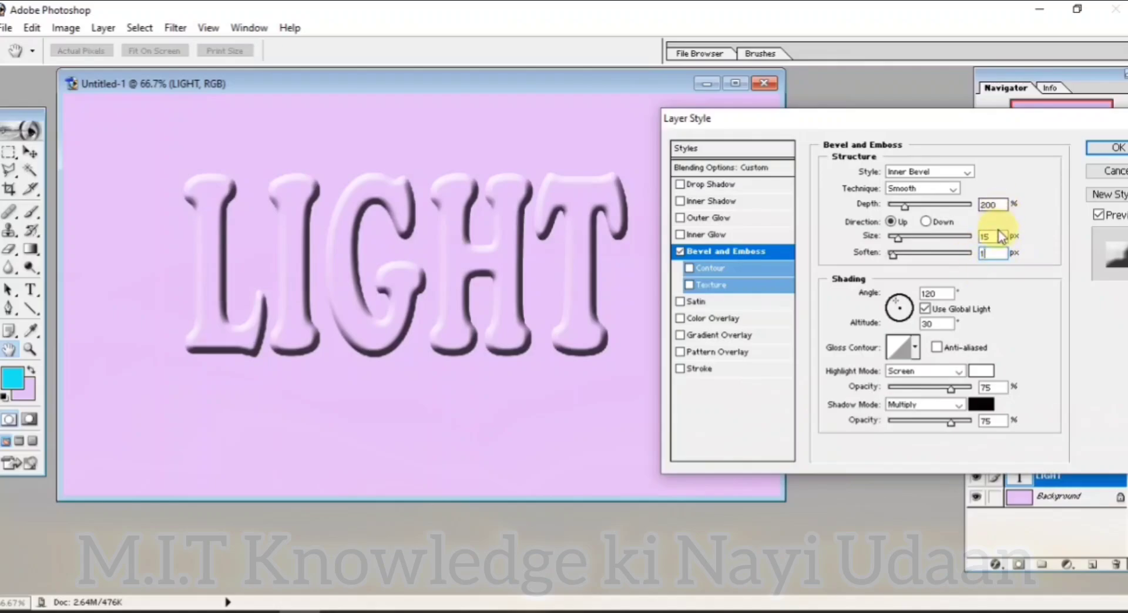
Set the bevel's gloss contour to the Ring preset
{"action": "left_click", "coordinate": [902, 348]}
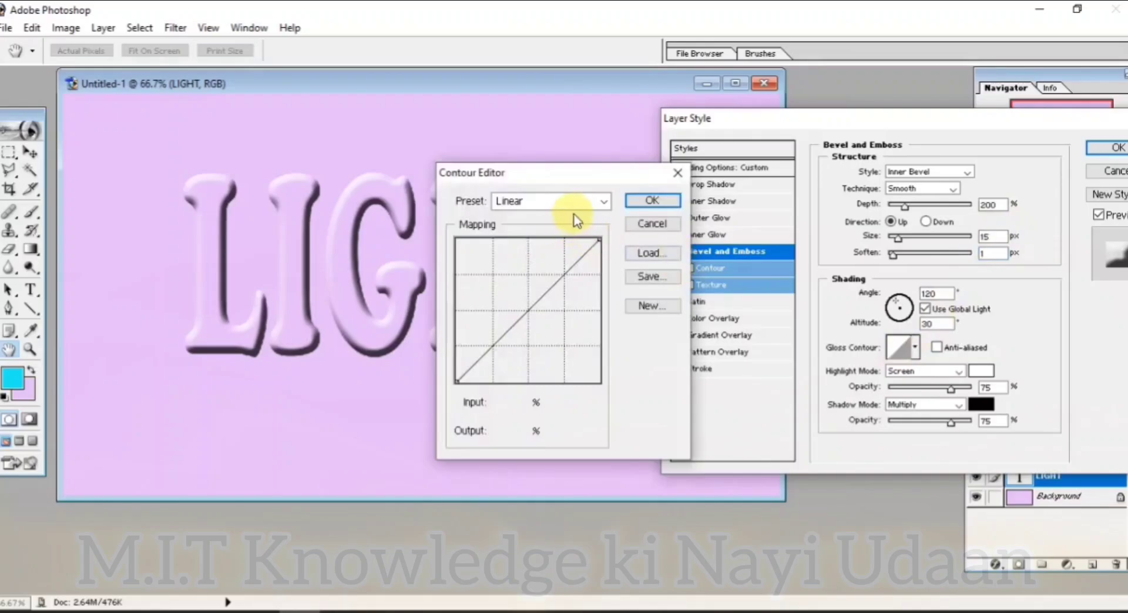
{"action": "left_click", "coordinate": [605, 201]}
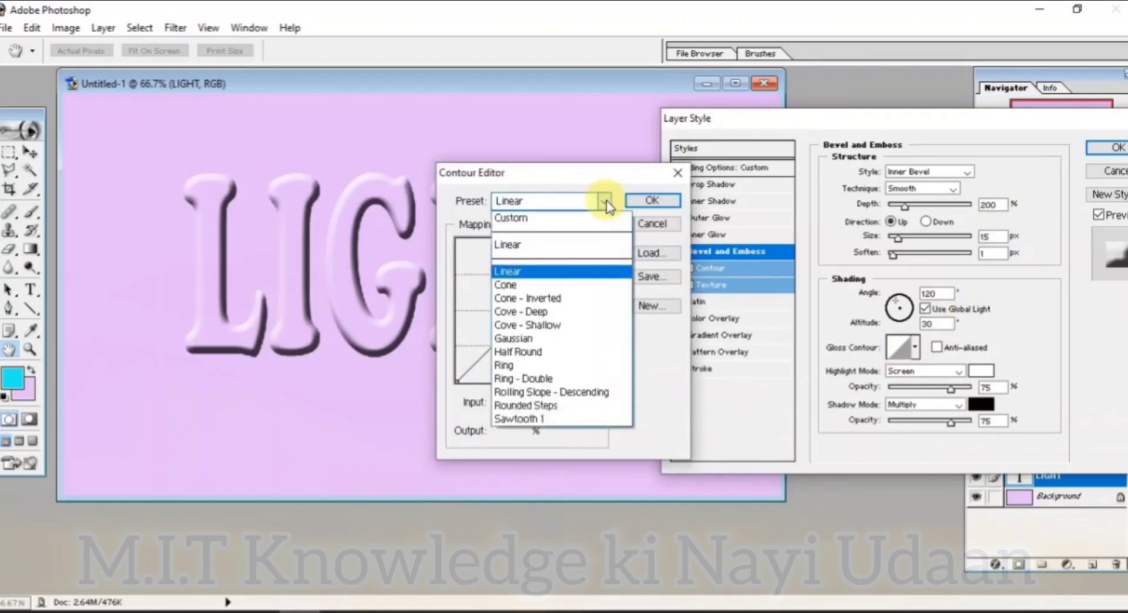
{"action": "left_click", "coordinate": [512, 372]}
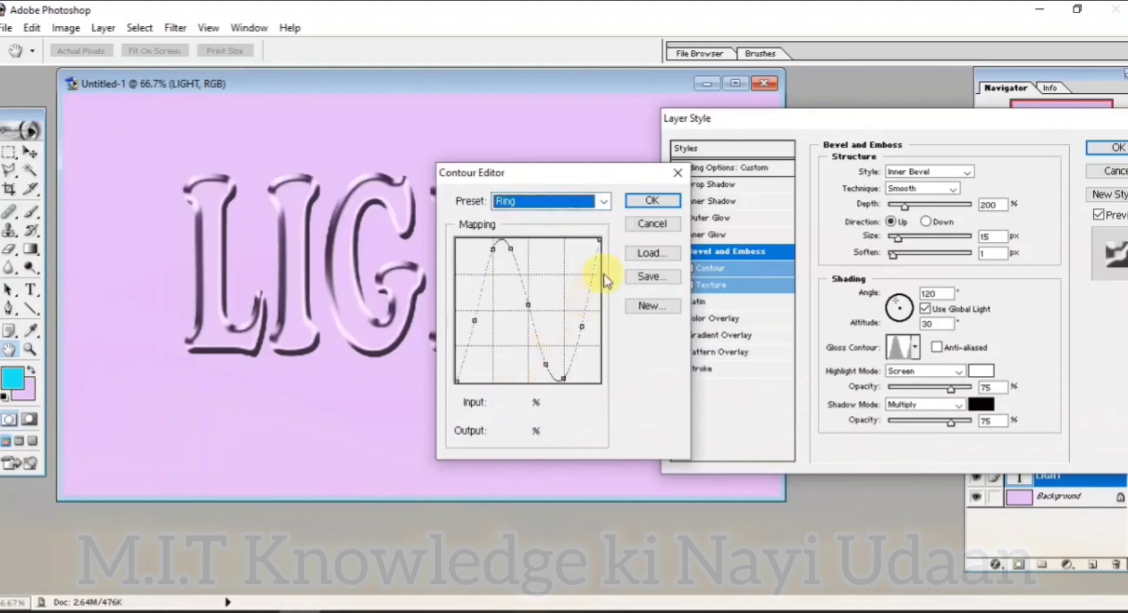
{"action": "left_click", "coordinate": [647, 203]}
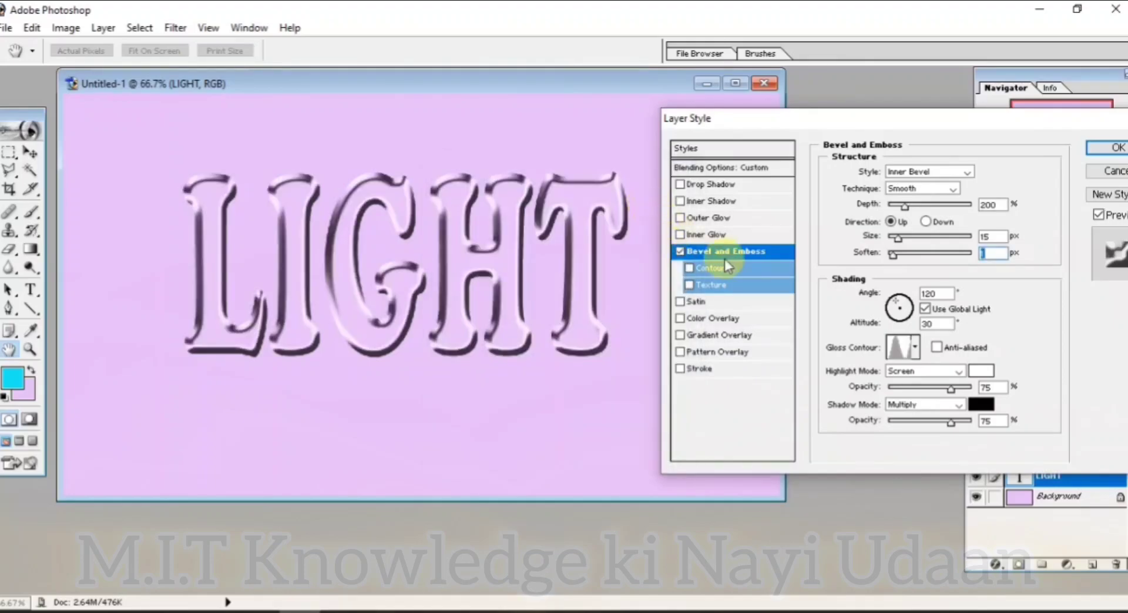
Set the bevel's highlight mode to Linear Dodge with 35% opacity
{"action": "left_click", "coordinate": [959, 373]}
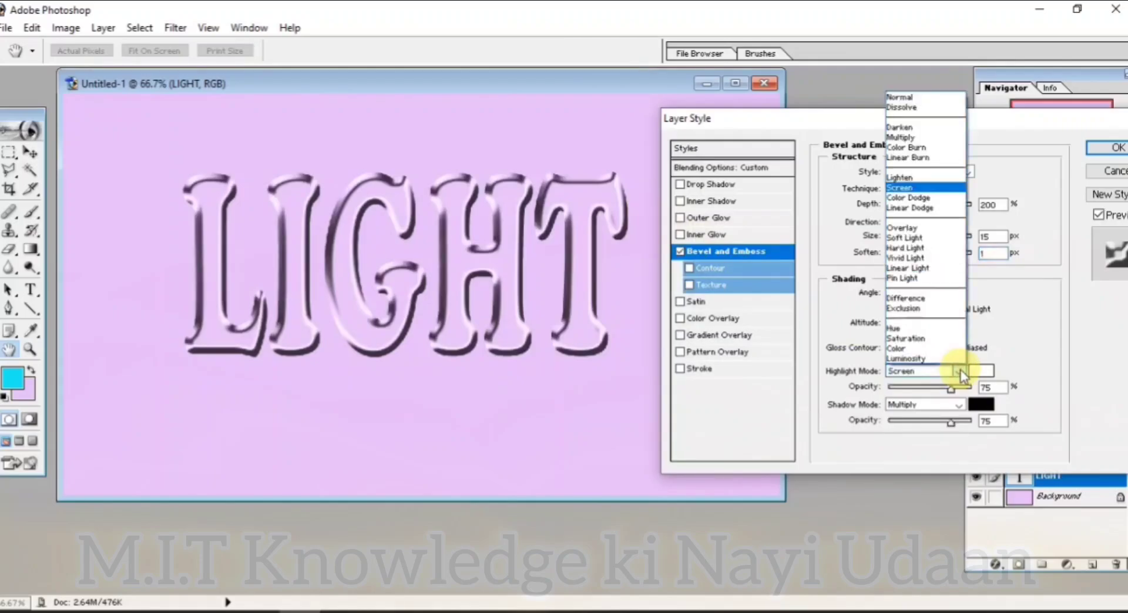
{"action": "left_click", "coordinate": [919, 210]}
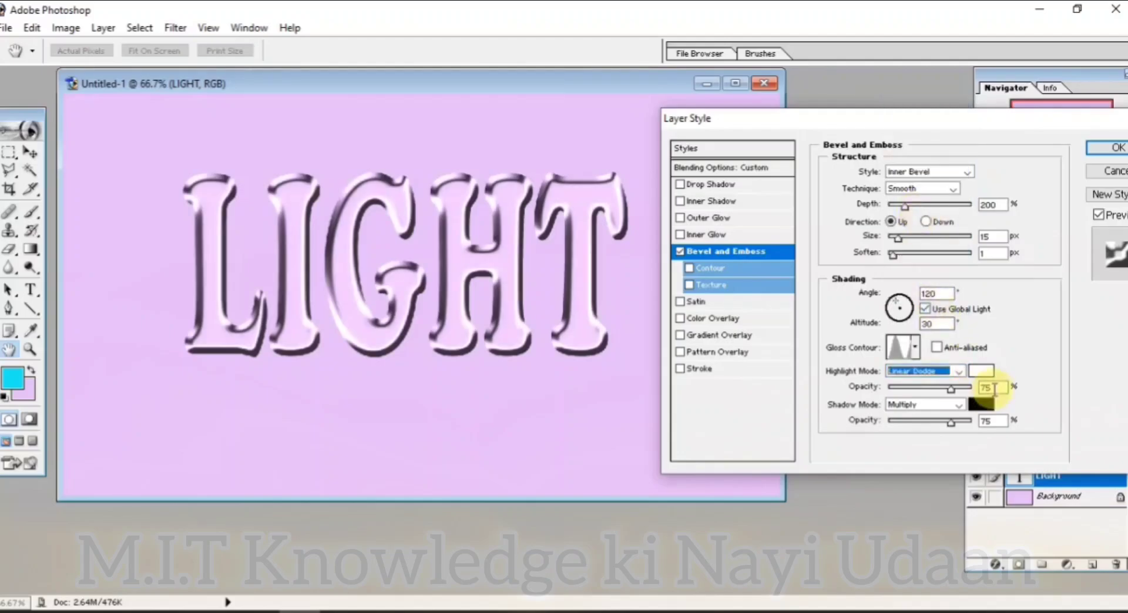
{"action": "double_click", "coordinate": [977, 385]}
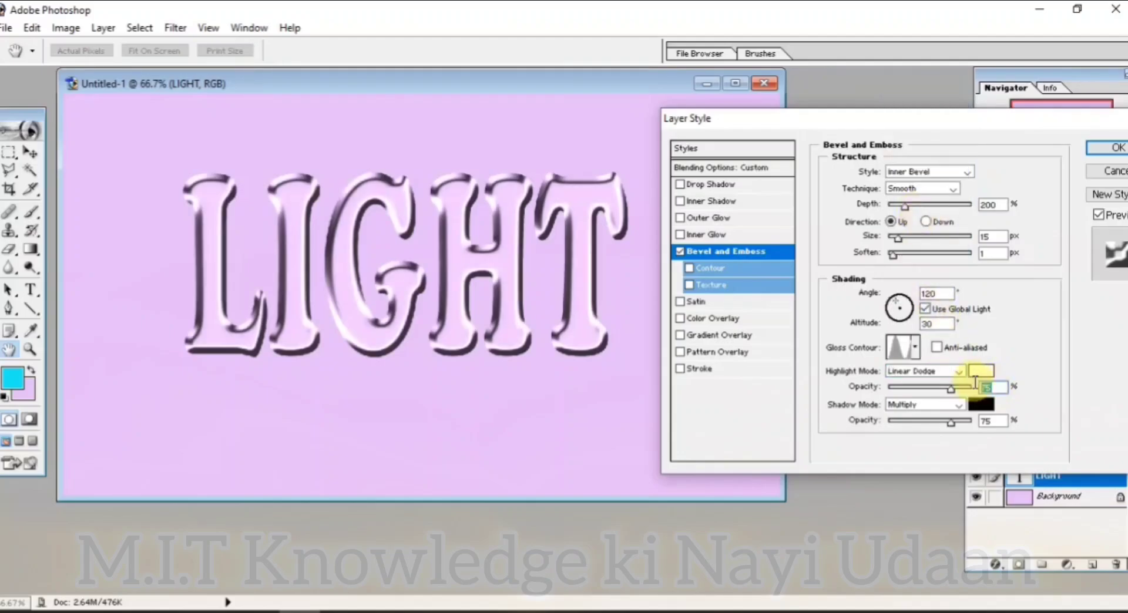
{"action": "type", "text": "35"}
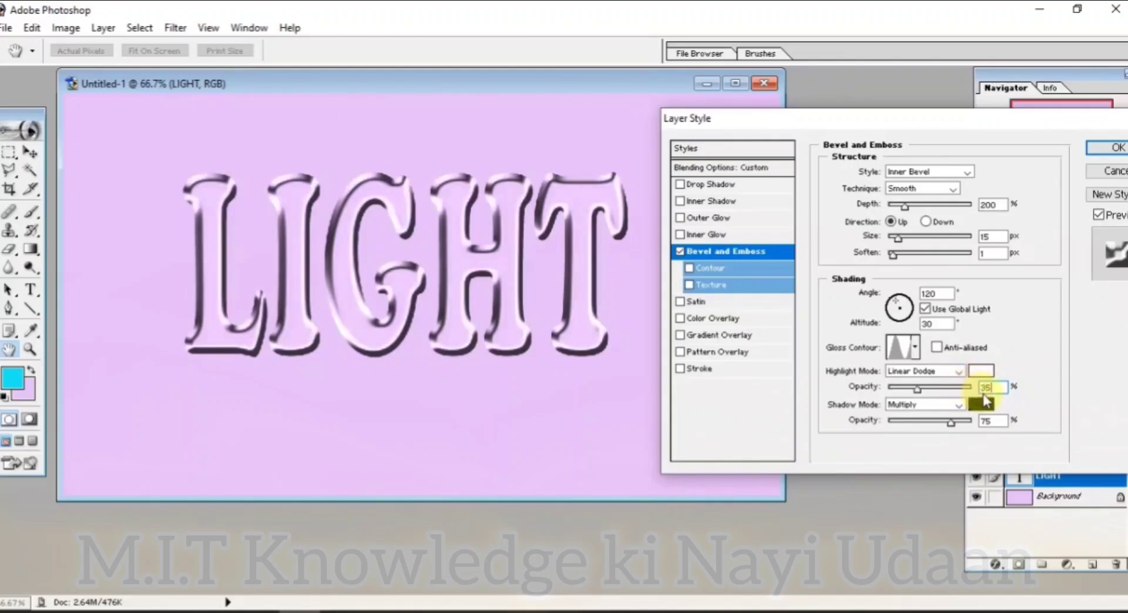
Set the bevel's shadow mode to Linear Burn with 30% opacity
{"action": "left_click", "coordinate": [960, 405]}
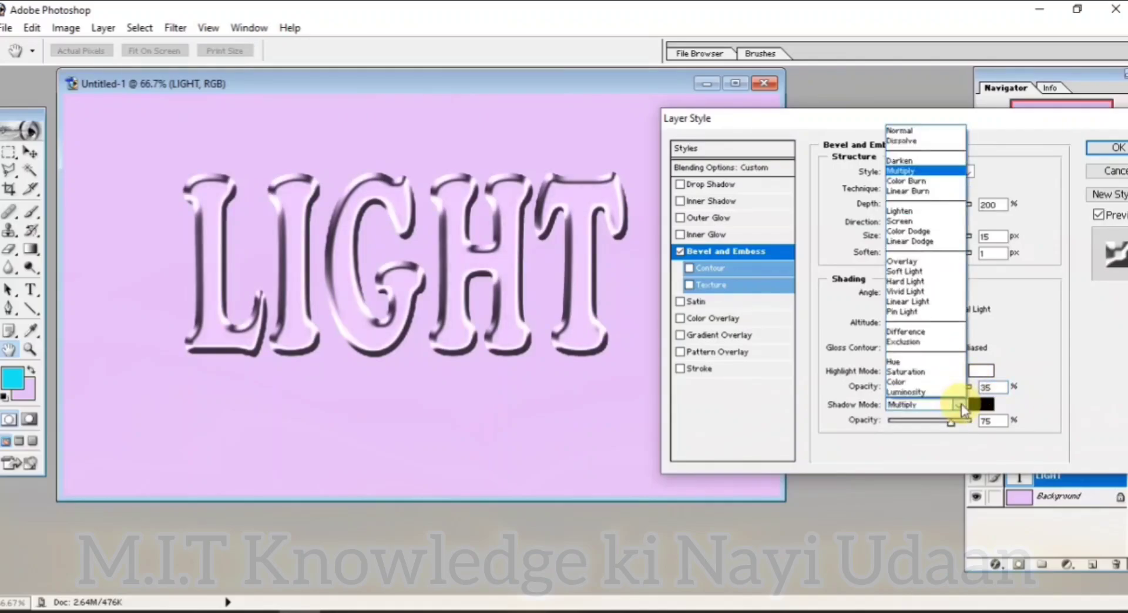
{"action": "left_click", "coordinate": [927, 192]}
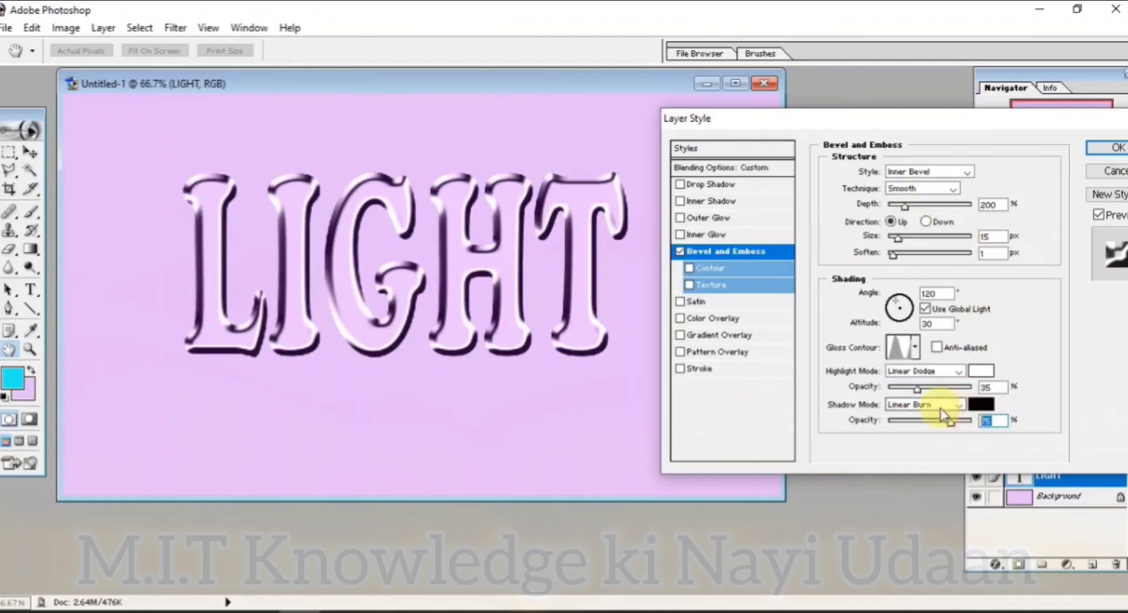
{"action": "type", "text": "30"}
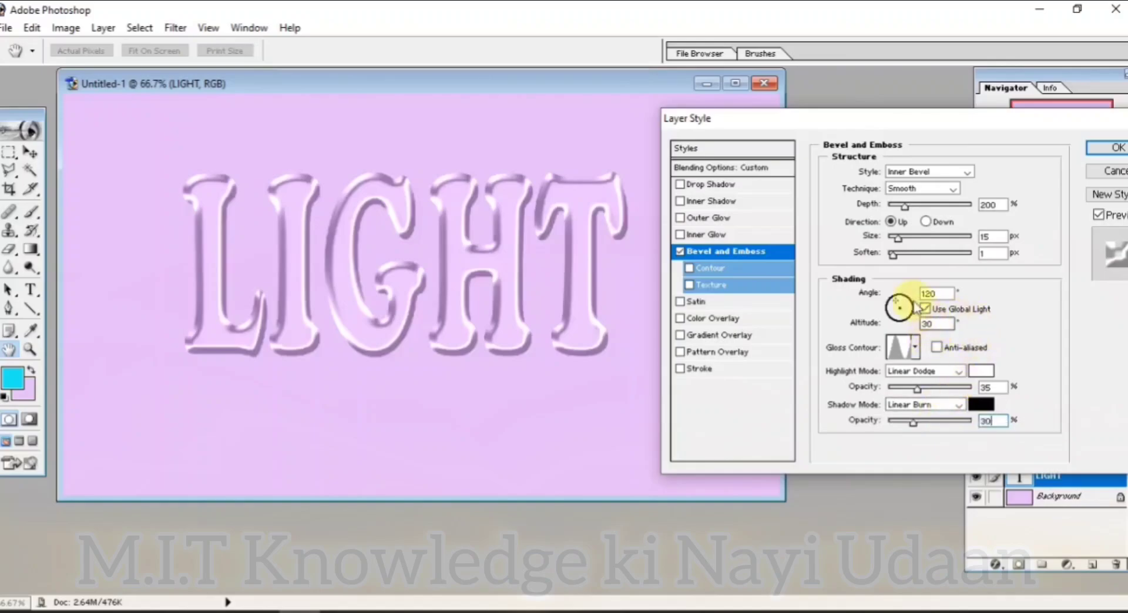
Enable the Contour option of the LIGHT layer's bevel and set its contour to the Ring preset
{"action": "left_click", "coordinate": [704, 268]}
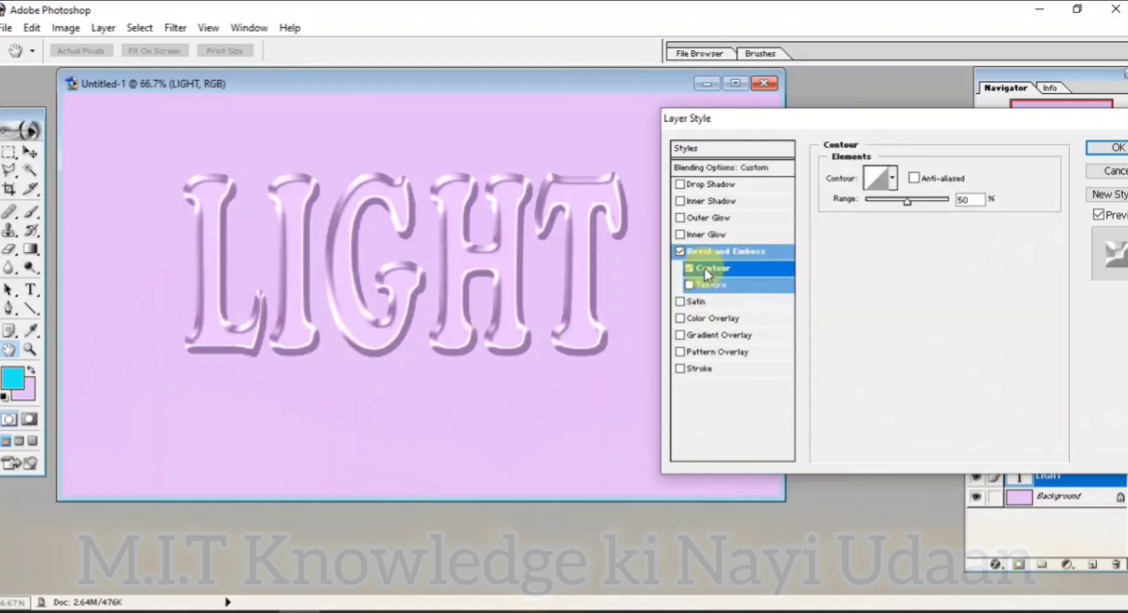
{"action": "left_click", "coordinate": [877, 179]}
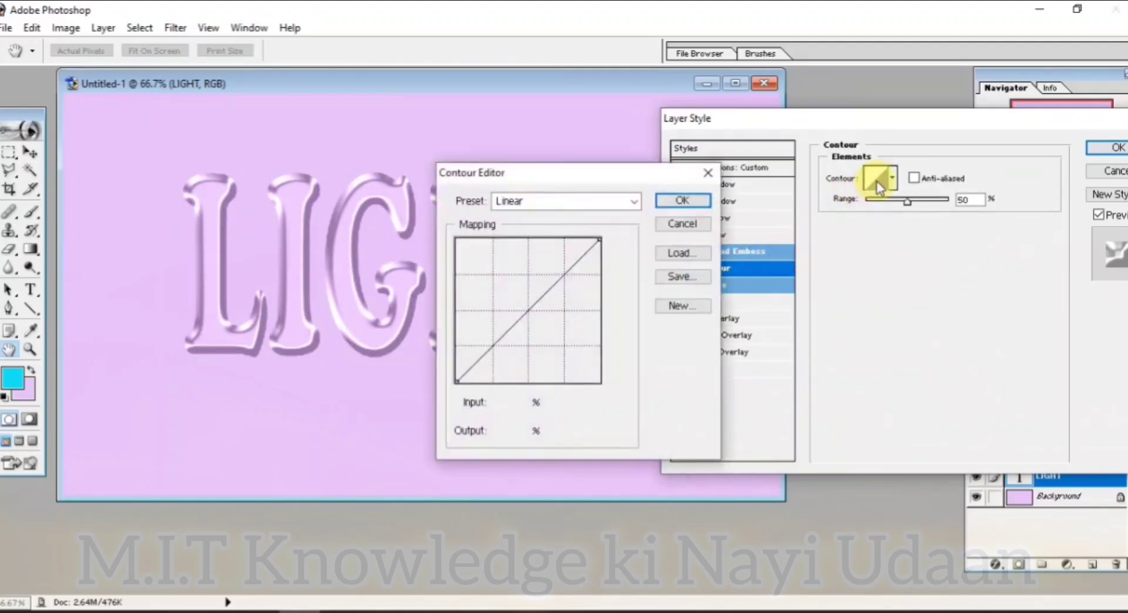
{"action": "left_click", "coordinate": [633, 203]}
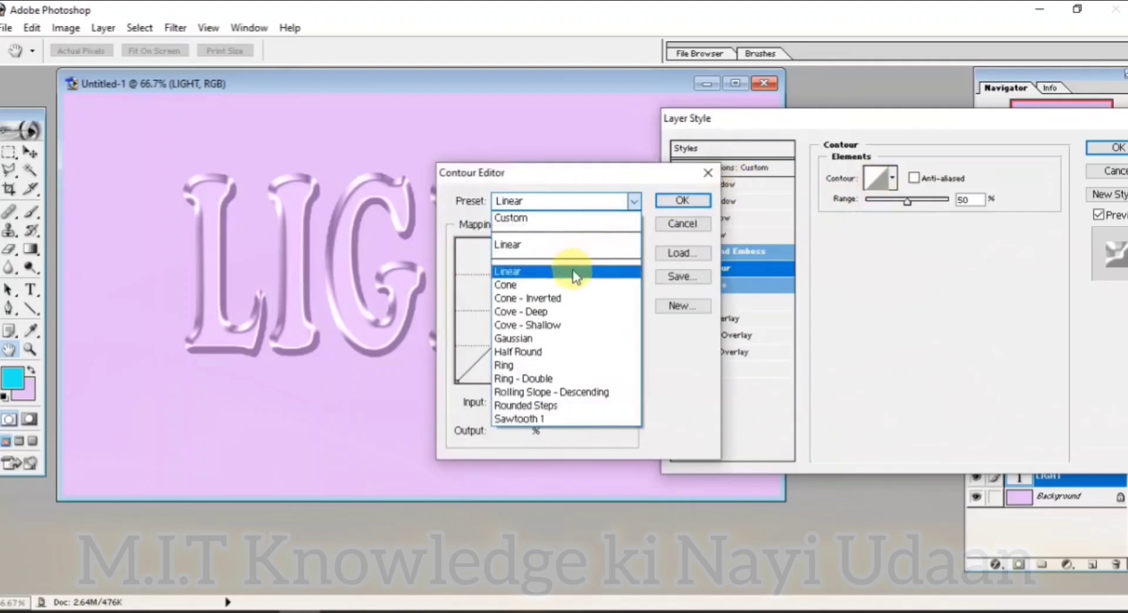
{"action": "left_click", "coordinate": [535, 367]}
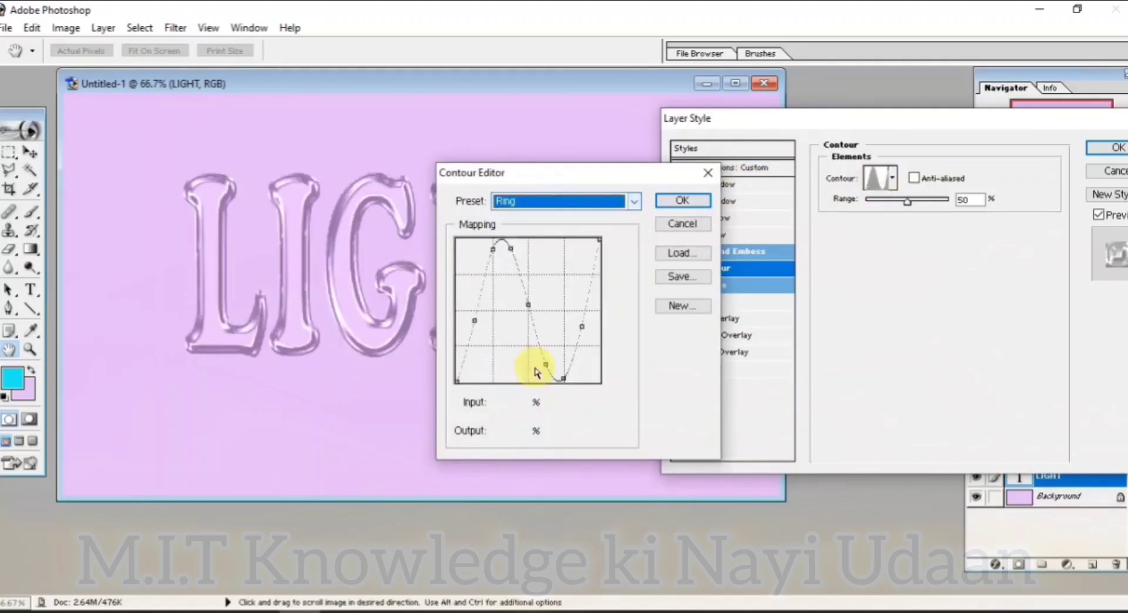
{"action": "left_click", "coordinate": [683, 201]}
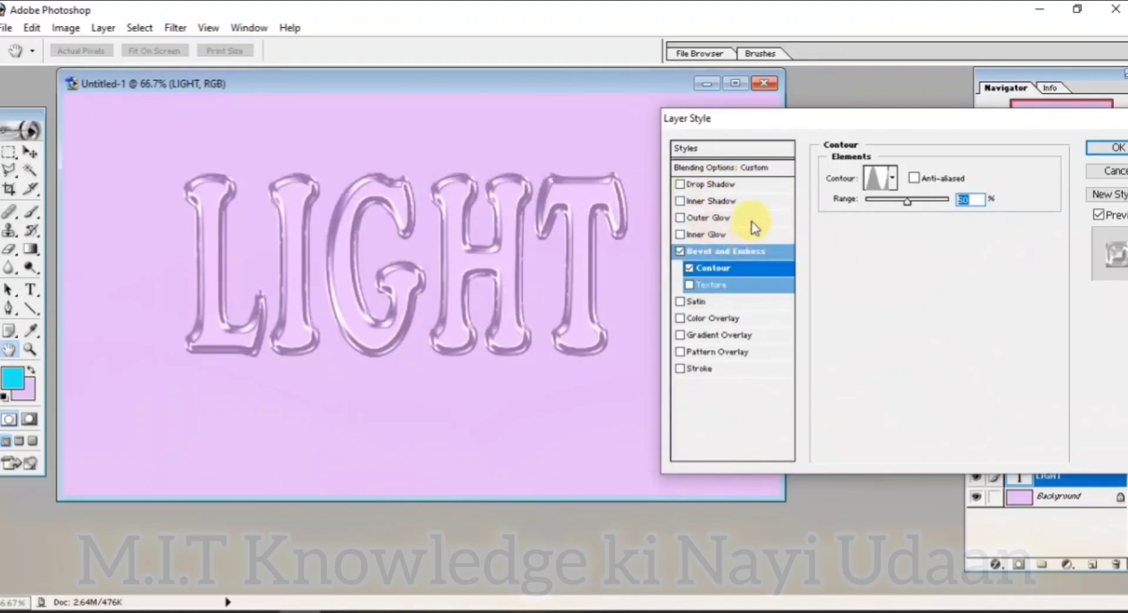
Add a Drop Shadow to the LIGHT layer with distance 10 px, spread 10% and size 10 px, and apply the layer style
{"action": "left_click", "coordinate": [716, 187]}
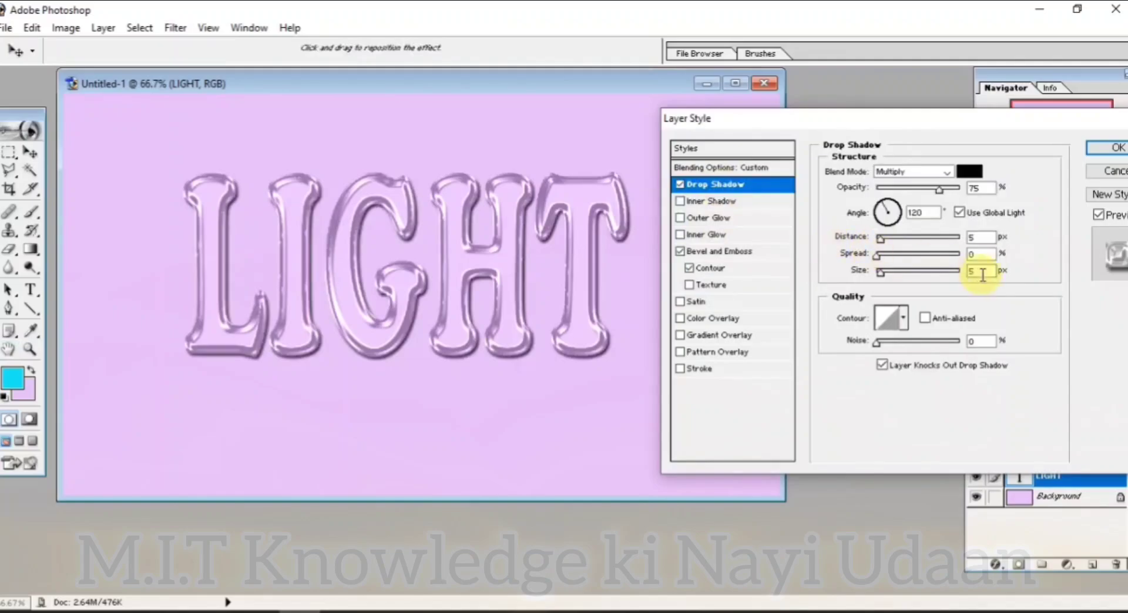
{"action": "type", "text": "10"}
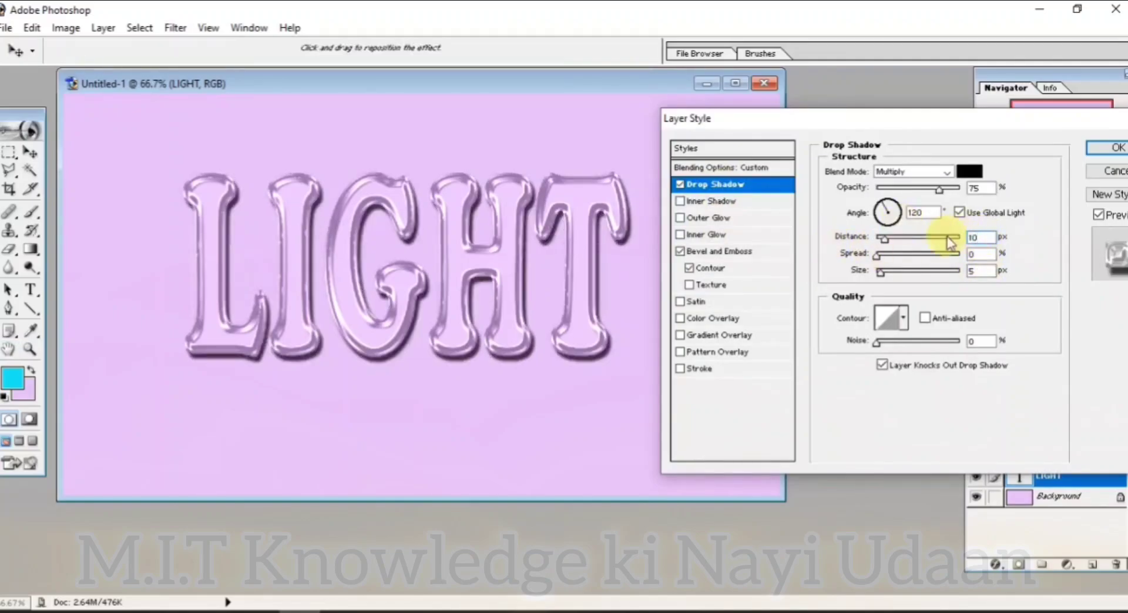
{"action": "left_click", "coordinate": [977, 256]}
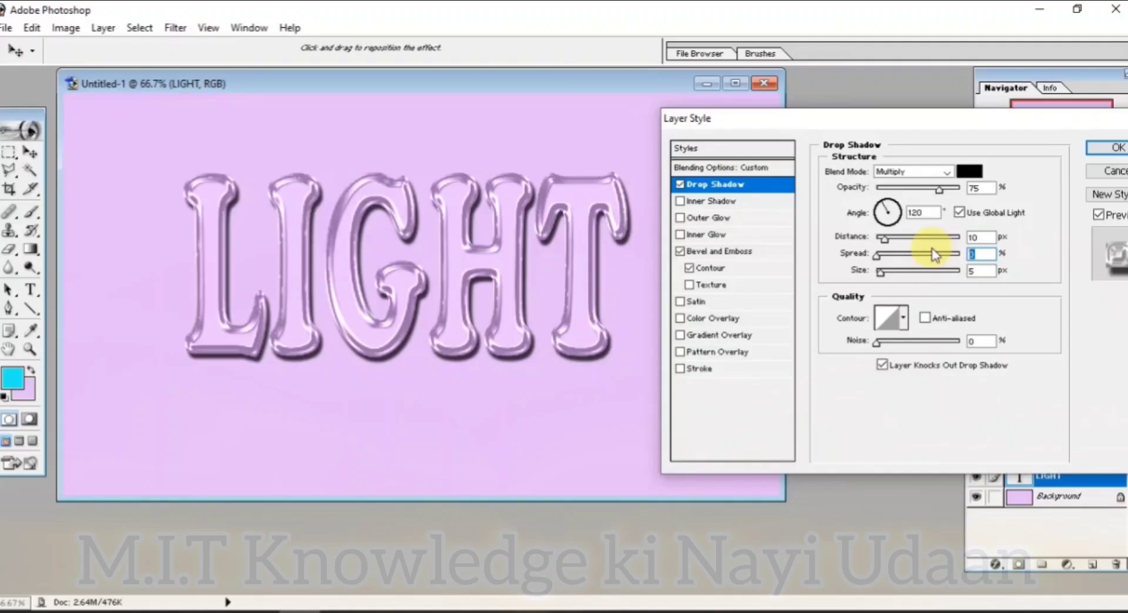
{"action": "type", "text": "10"}
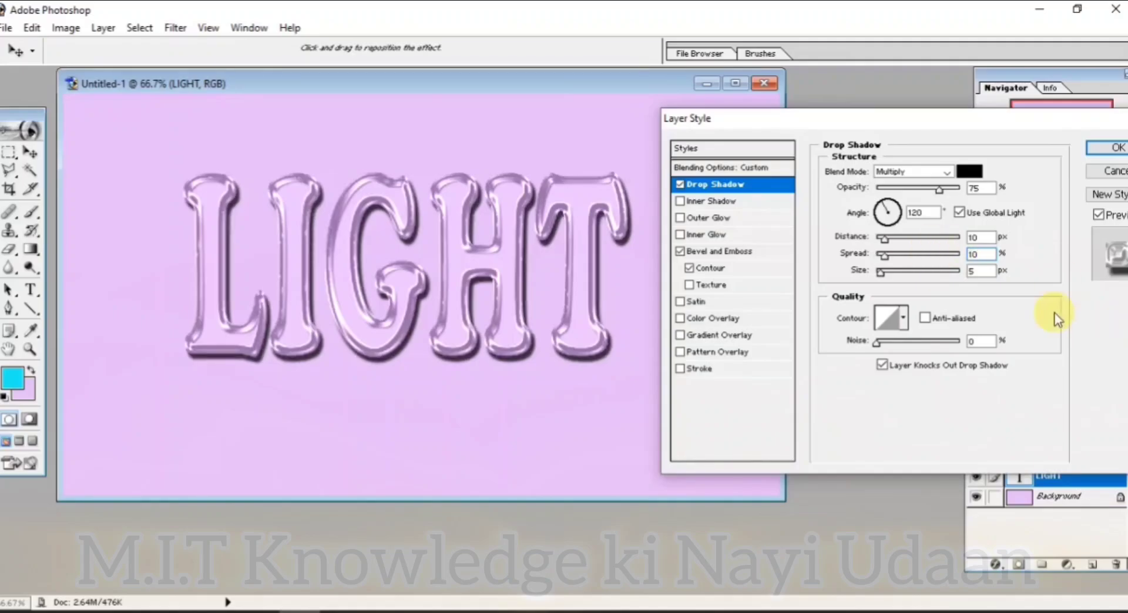
{"action": "left_click", "coordinate": [984, 271]}
{"action": "type", "text": "10"}
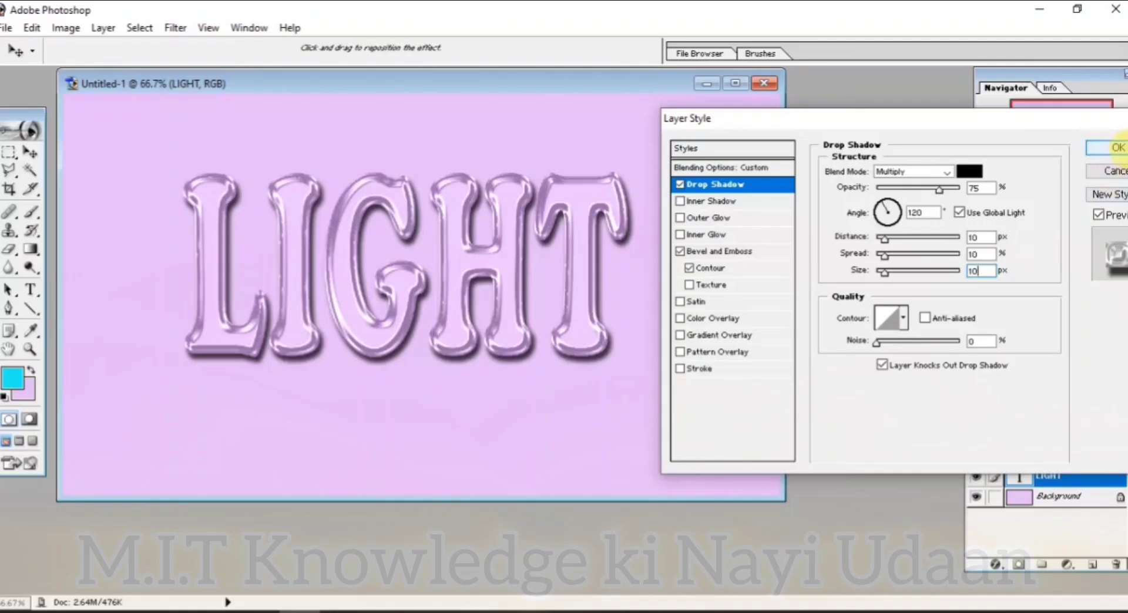
{"action": "left_click", "coordinate": [1118, 147]}
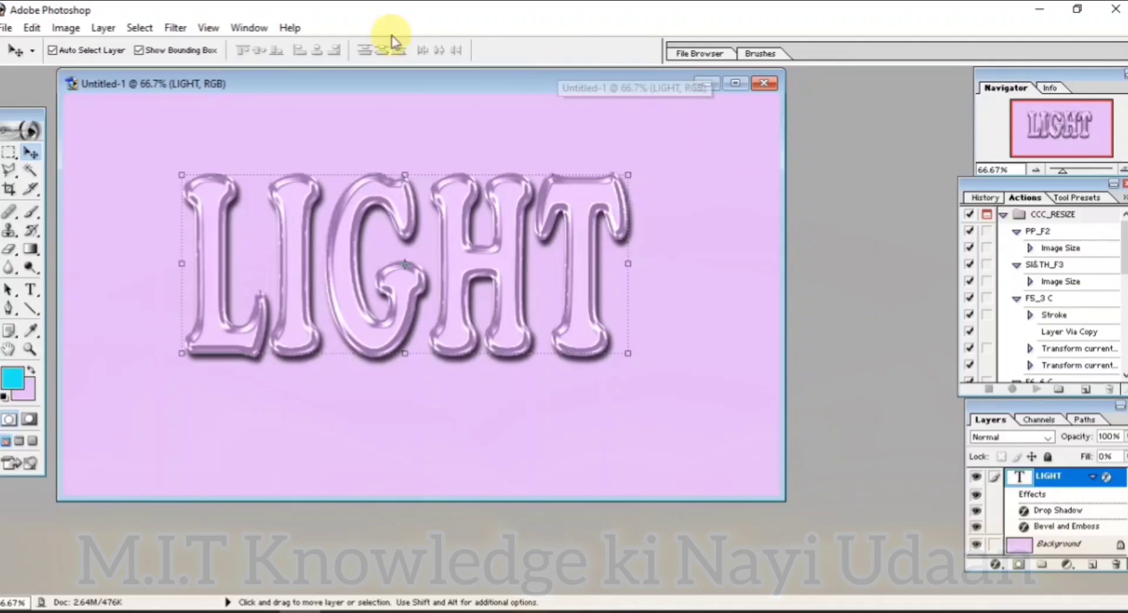
Bring up the available file commands
{"action": "left_click", "coordinate": [7, 28]}
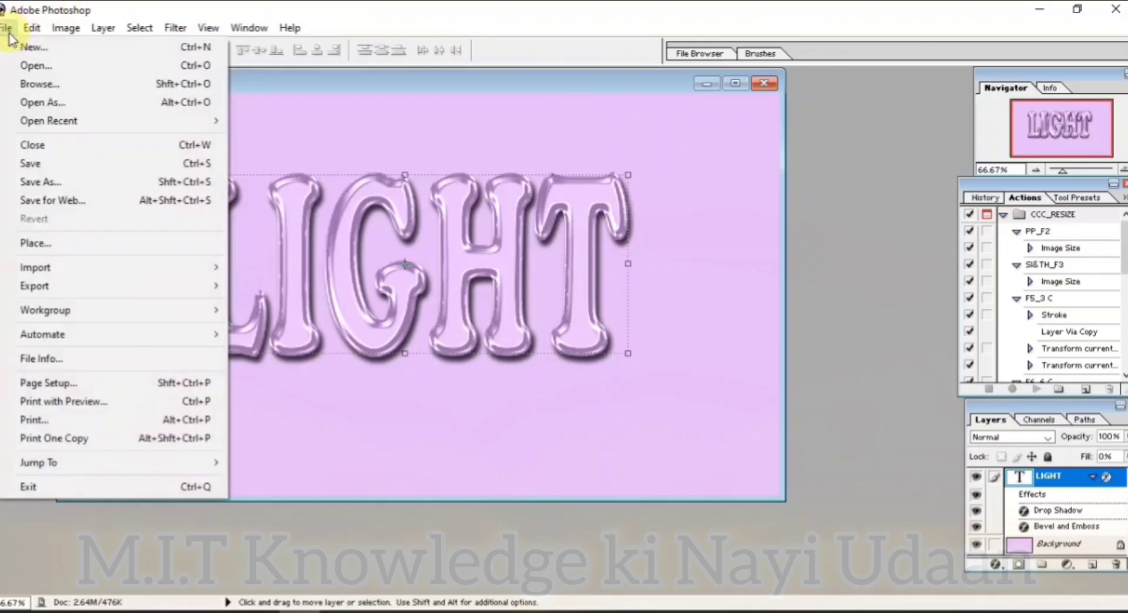